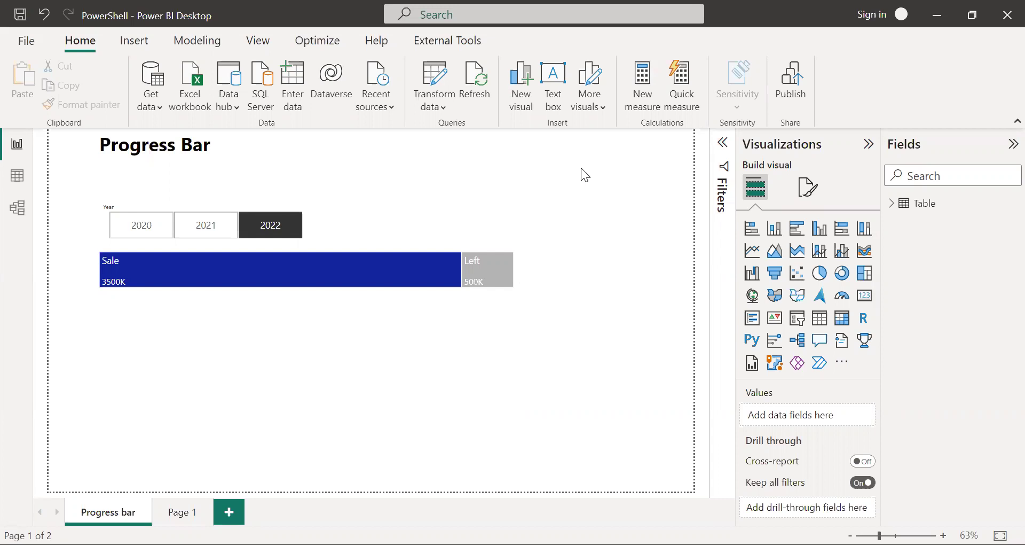
# Select the Table to review its calculated Left = Target - Sales column.
pyautogui.click(889, 214)
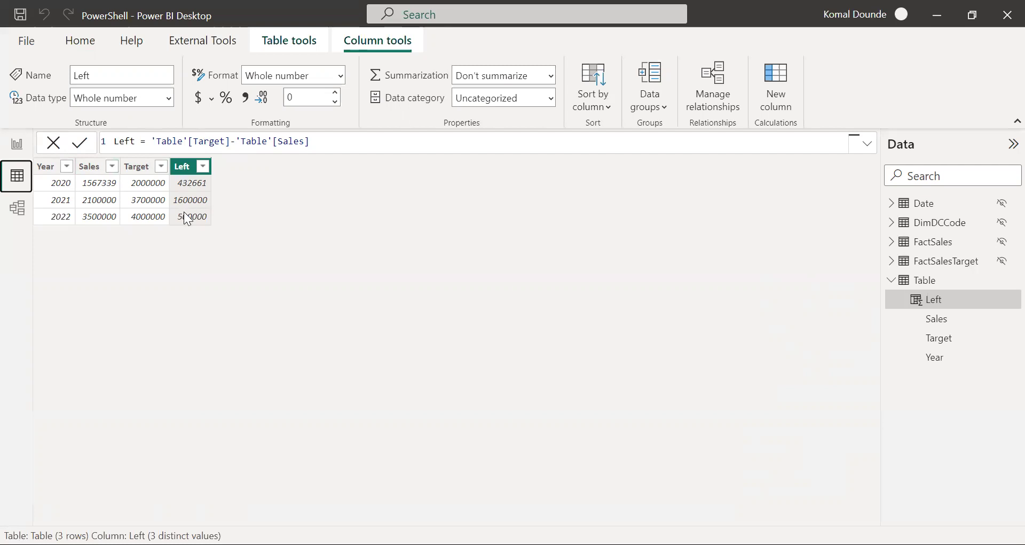
# Back on the report, filter the progress bar to 2020, then to 2021.
pyautogui.click(16, 142)
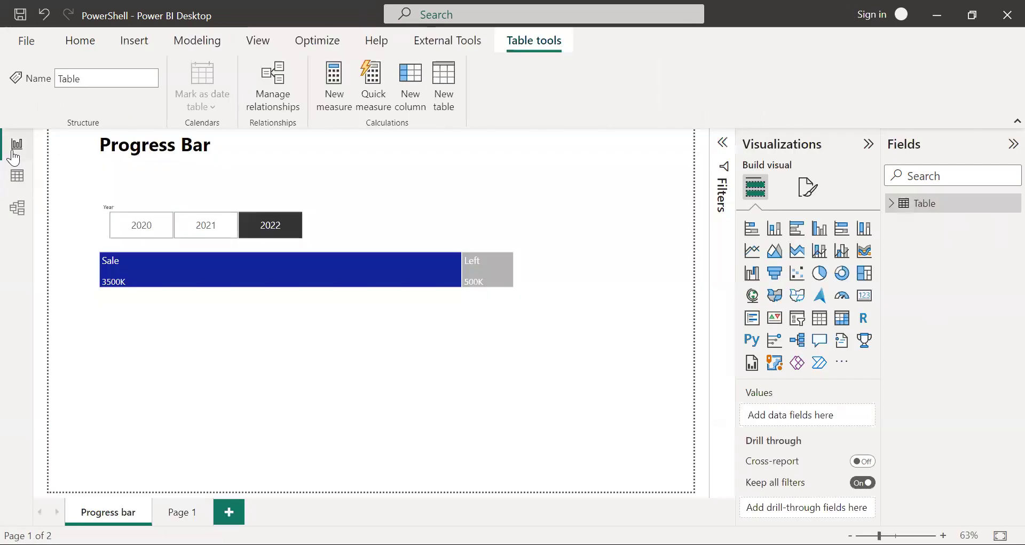
pyautogui.click(133, 228)
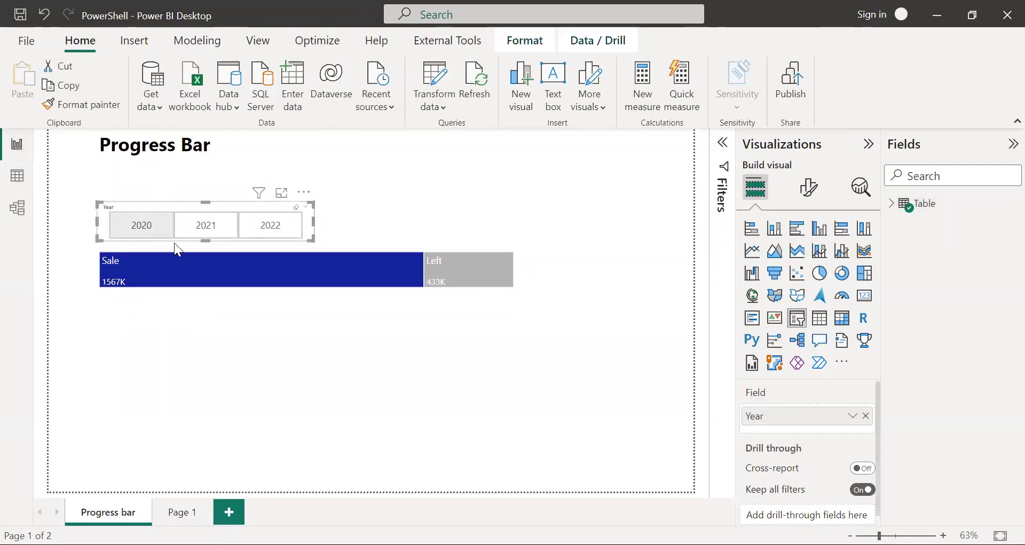
pyautogui.click(202, 228)
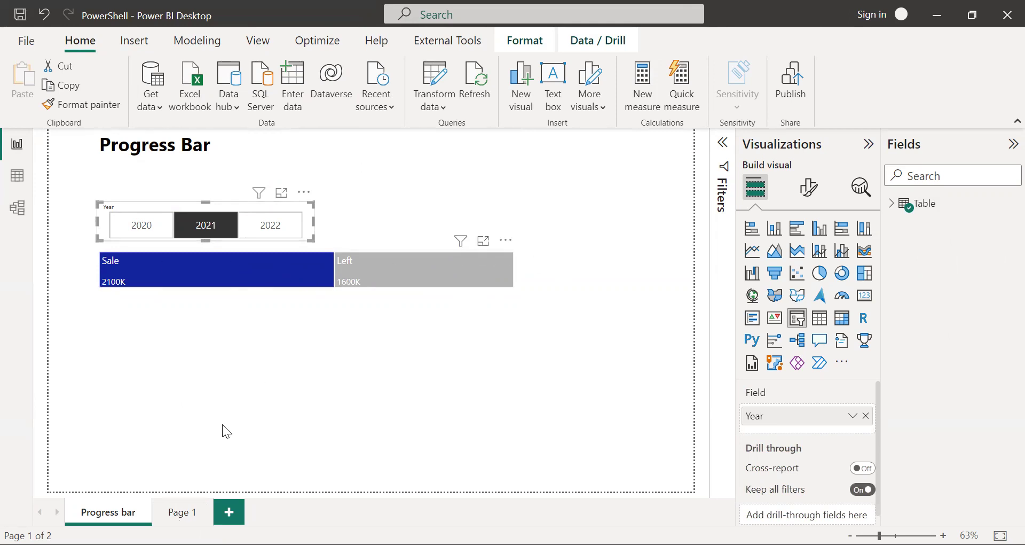
# On Page 1, add a slicer showing the Year field.
pyautogui.click(180, 512)
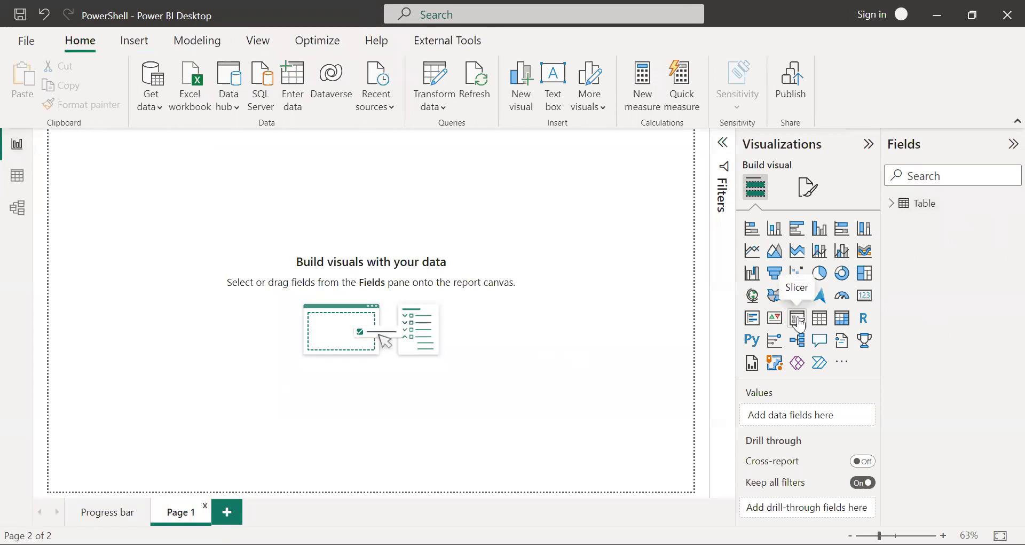
pyautogui.click(798, 323)
pyautogui.click(921, 172)
pyautogui.write('yea')
pyautogui.click(917, 223)
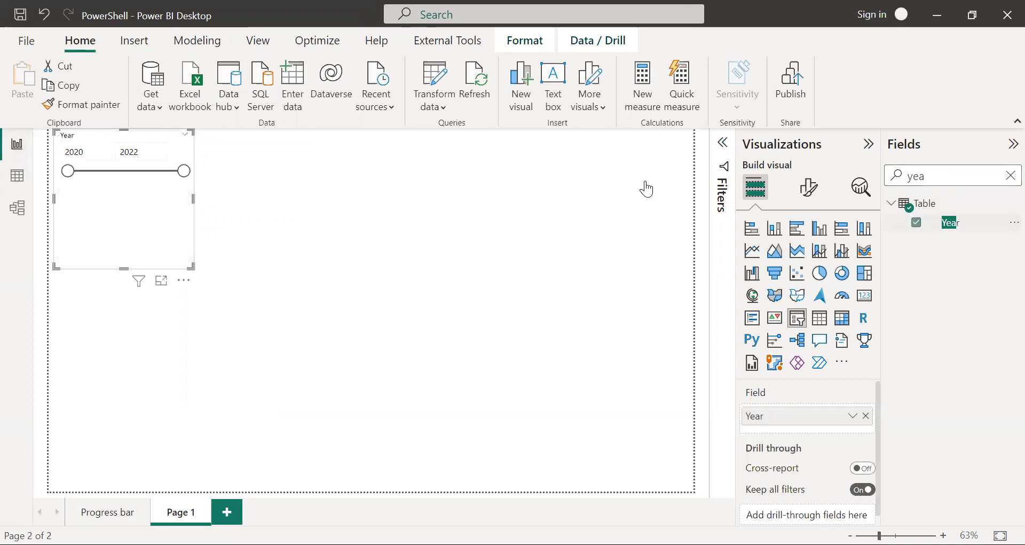
# Set the slicer style to Tile and widen it so the years form one row.
pyautogui.click(810, 188)
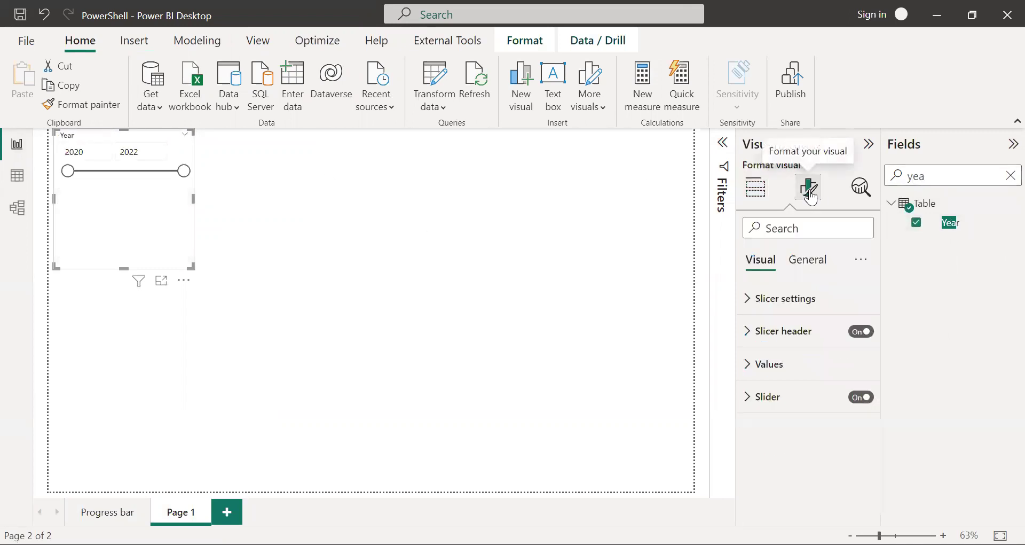
pyautogui.click(789, 298)
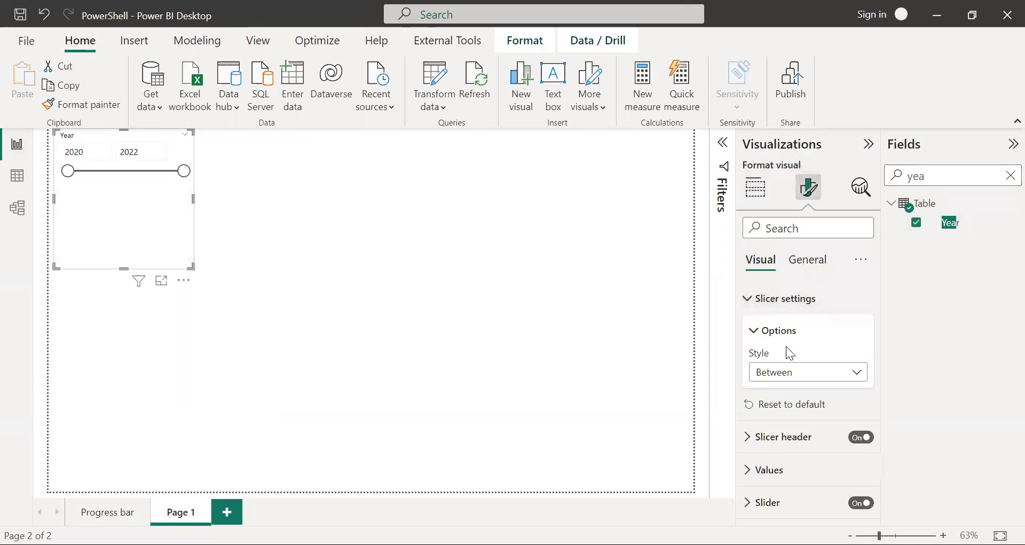
pyautogui.click(789, 374)
pyautogui.click(785, 419)
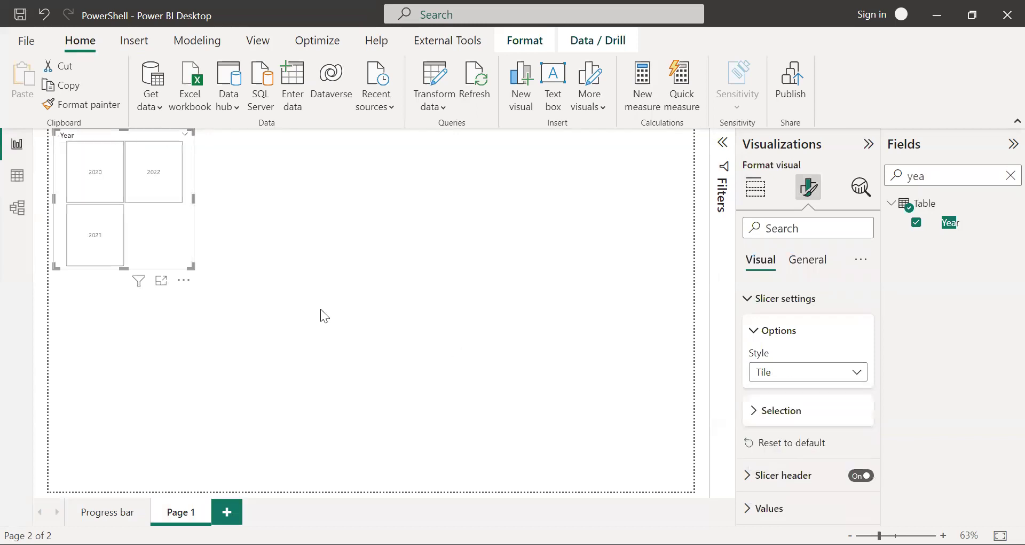
pyautogui.moveTo(191, 267); pyautogui.dragTo(337, 191)
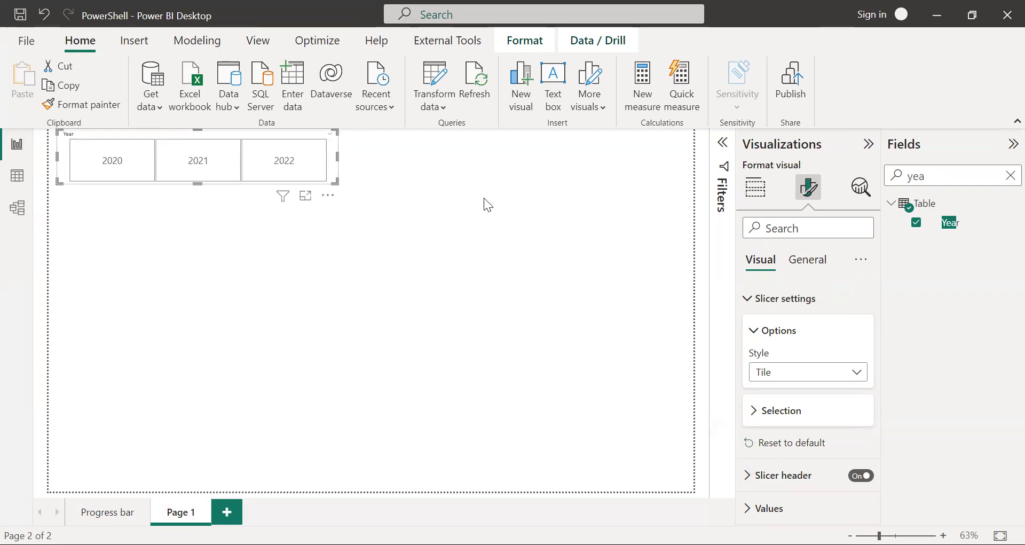
# Add a treemap visual to the page and clear the field search.
pyautogui.click(632, 181)
pyautogui.click(756, 185)
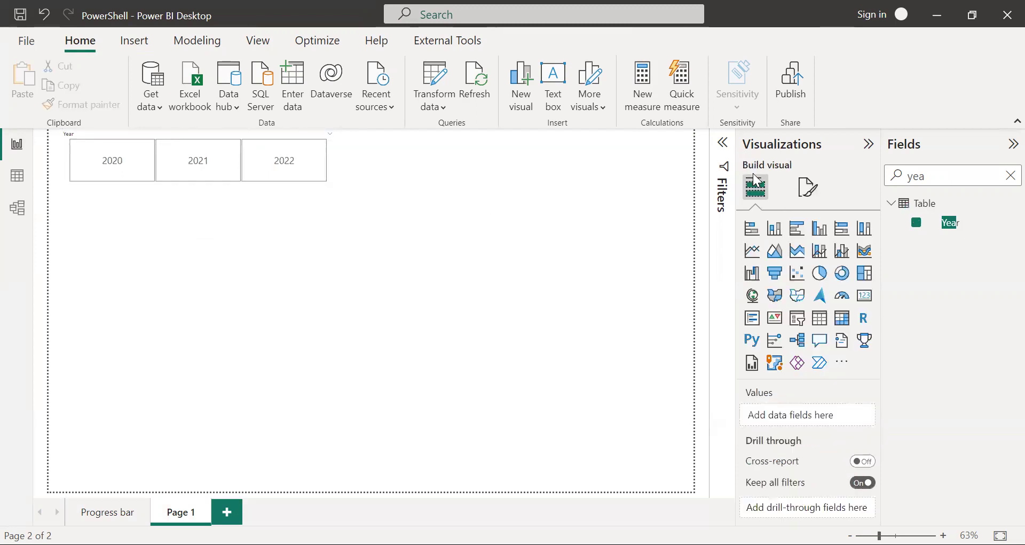
pyautogui.click(864, 274)
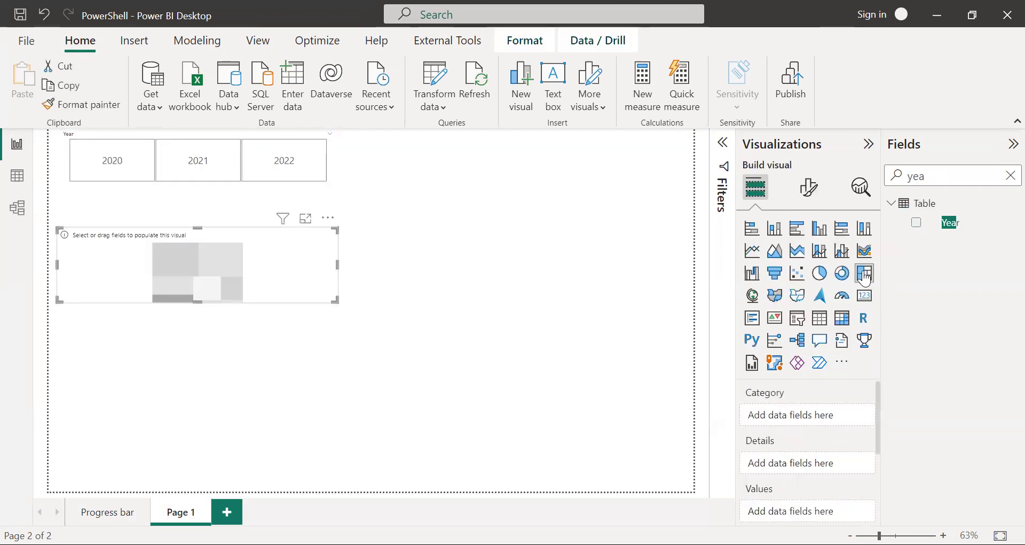
pyautogui.click(931, 174)
pyautogui.press('BackSpace')
pyautogui.press('BackSpace')
pyautogui.press('BackSpace')
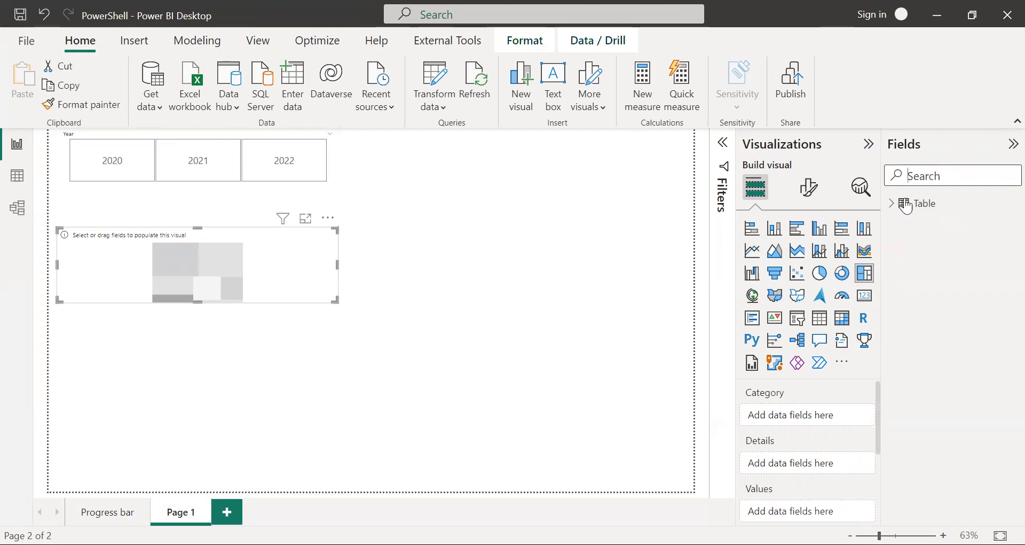
pyautogui.click(893, 205)
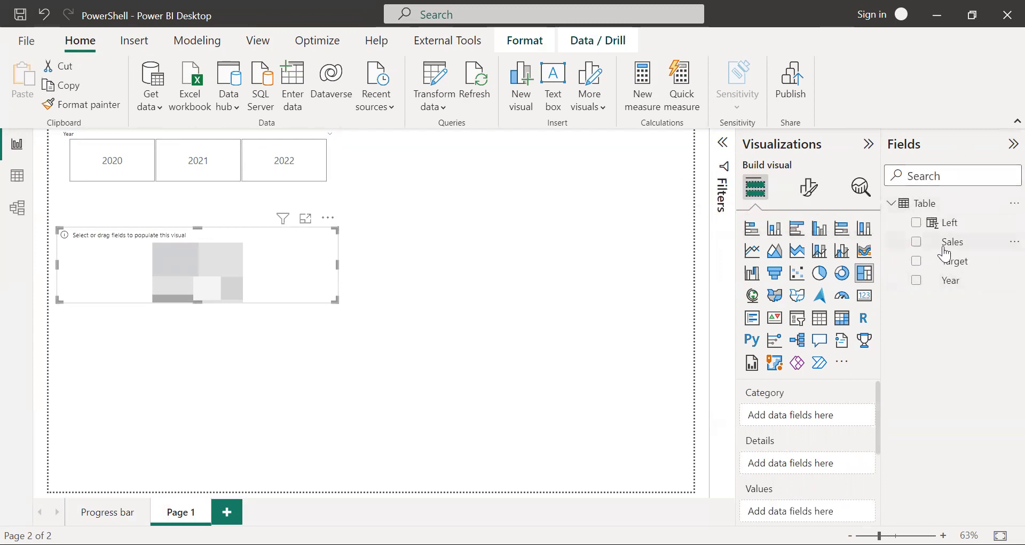
# Put Sales into the treemap values as Sum, then add Left.
pyautogui.moveTo(949, 243); pyautogui.dragTo(793, 509)
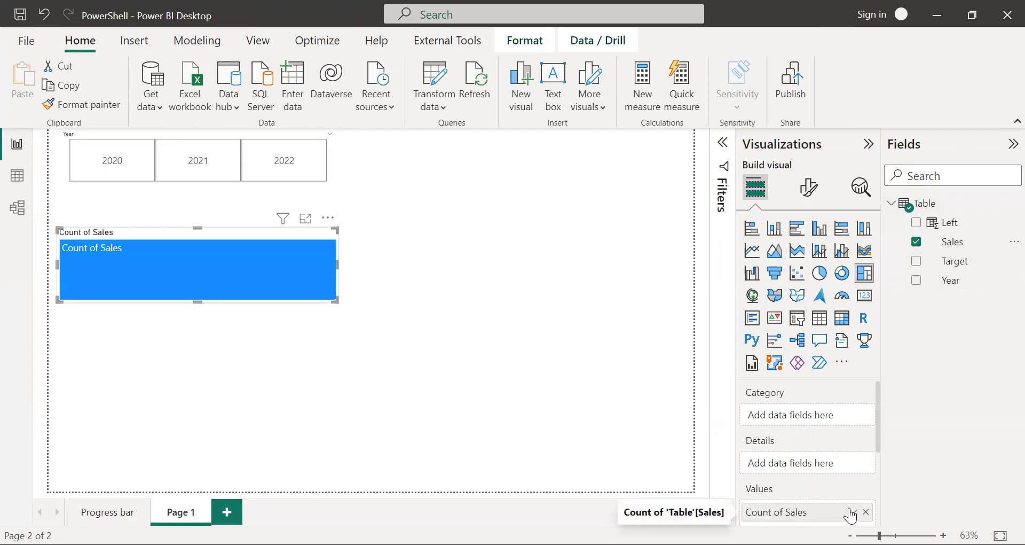
pyautogui.click(852, 512)
pyautogui.click(900, 315)
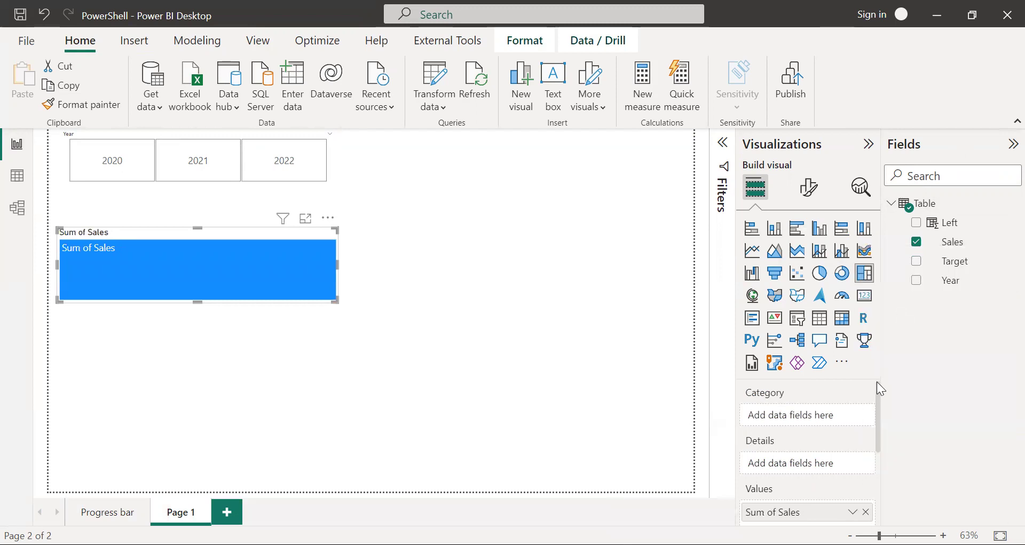
pyautogui.scroll(-5, 876, 398)
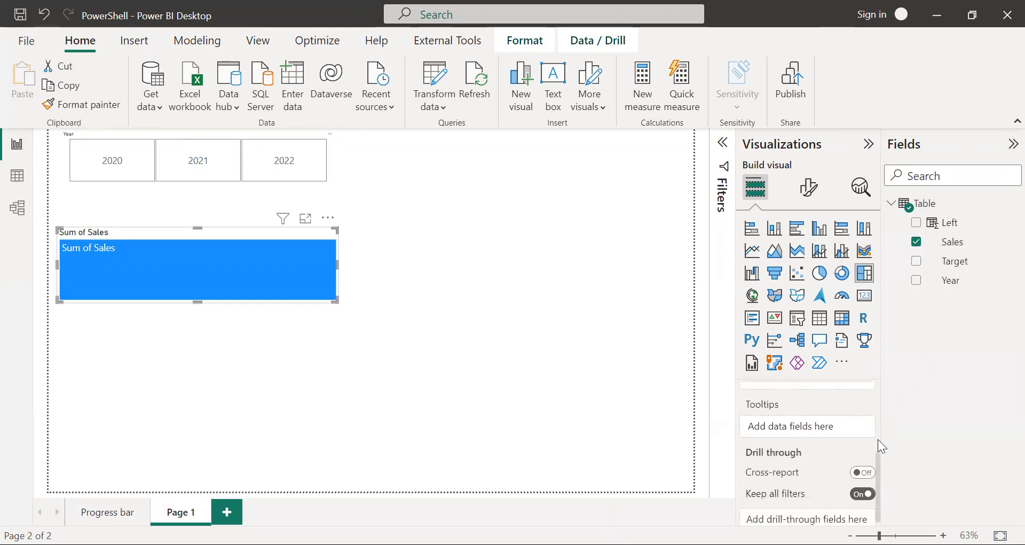
pyautogui.scroll(2, 877, 454)
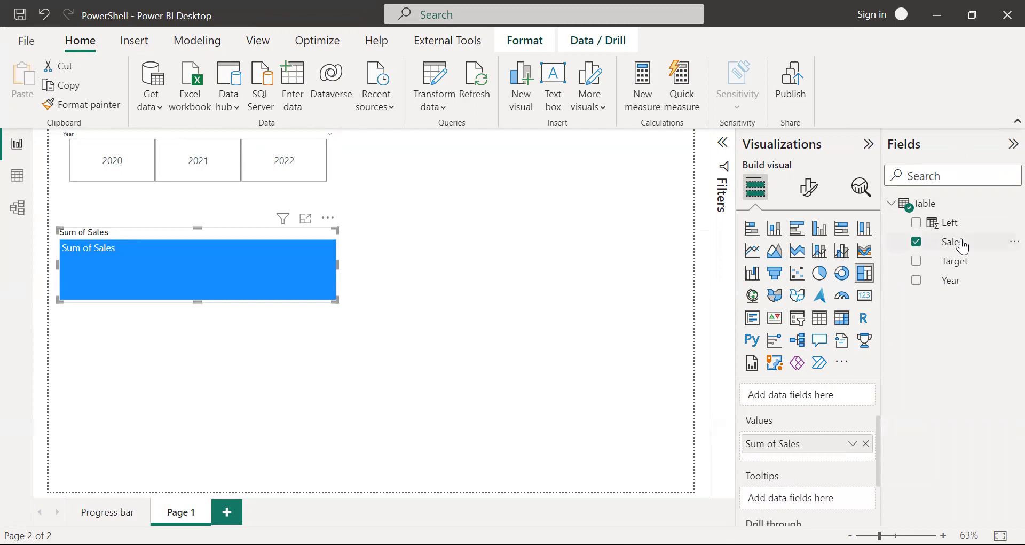
pyautogui.moveTo(950, 222); pyautogui.dragTo(833, 460)
# Change Left's aggregation to Sum and rename the Sales value to Sales Amount.
pyautogui.click(853, 463)
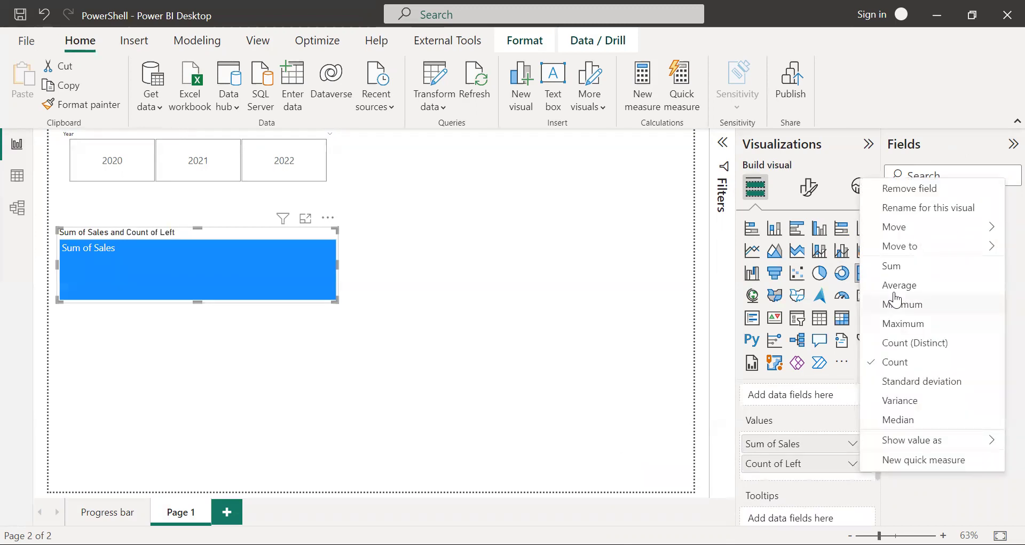
pyautogui.click(893, 269)
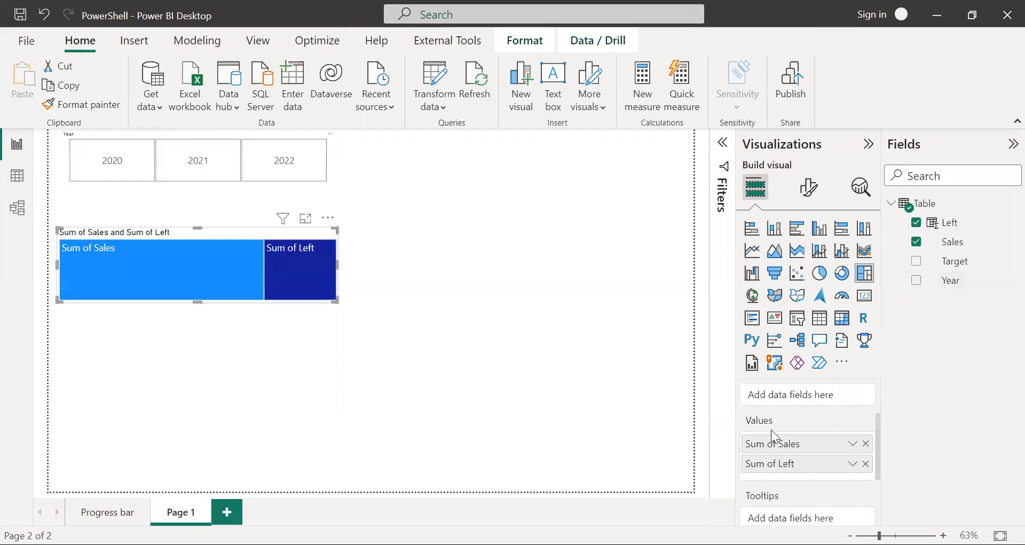
pyautogui.doubleClick(781, 443)
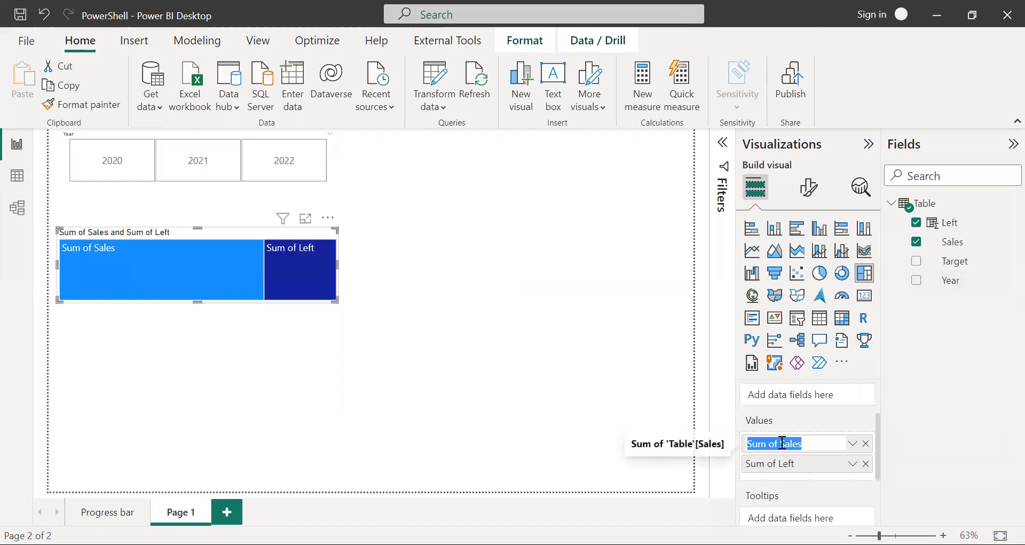
pyautogui.click(783, 443)
pyautogui.press('BackSpace')
pyautogui.press('BackSpace')
pyautogui.press('BackSpace')
pyautogui.press('BackSpace')
pyautogui.press('BackSpace')
pyautogui.press('BackSpace')
pyautogui.press('BackSpace')
pyautogui.write('Amount')
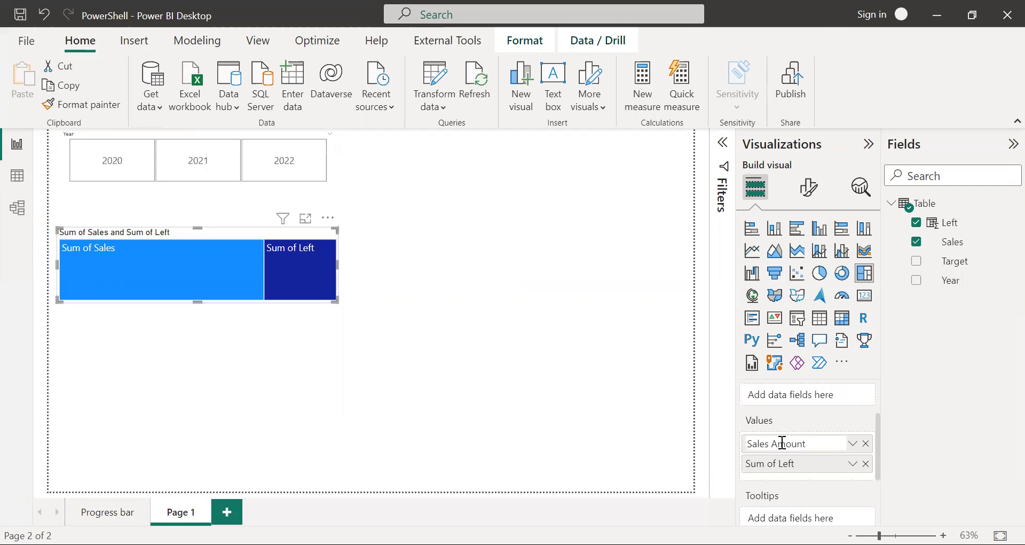
pyautogui.press('Return')
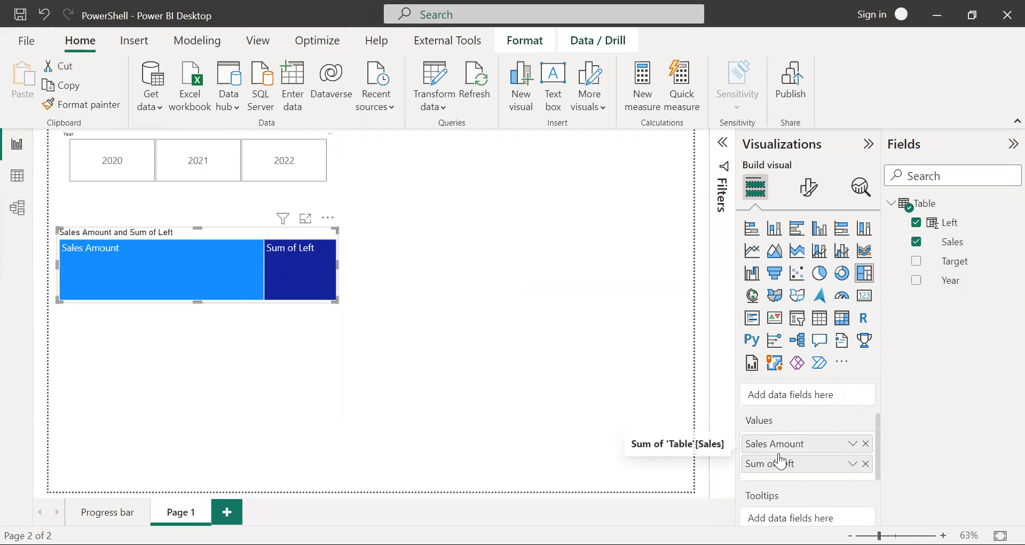
# Rename the Left value to Left Amount.
pyautogui.doubleClick(781, 463)
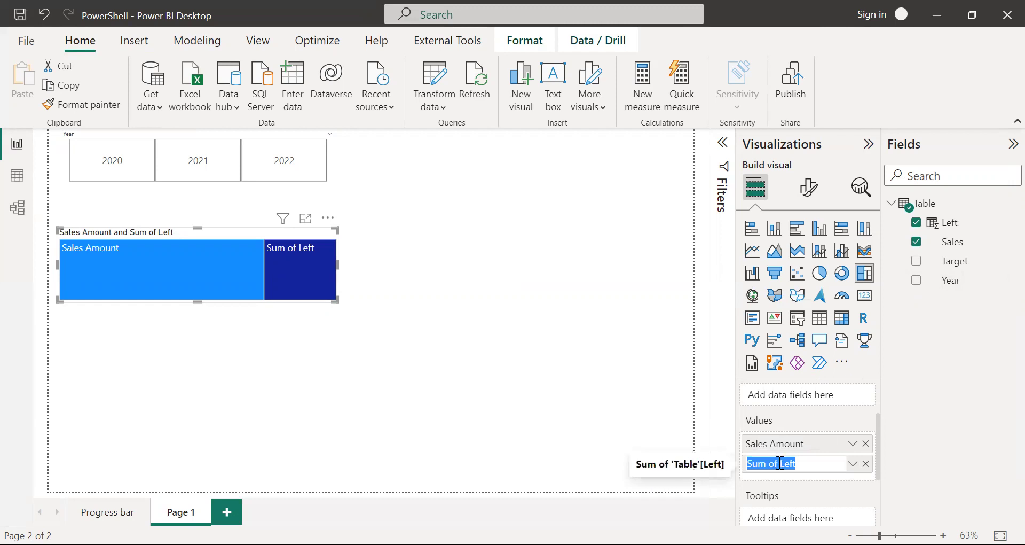
pyautogui.click(781, 463)
pyautogui.press('BackSpace')
pyautogui.press('BackSpace')
pyautogui.press('BackSpace')
pyautogui.press('BackSpace')
pyautogui.press('BackSpace')
pyautogui.press('BackSpace')
pyautogui.press('BackSpace')
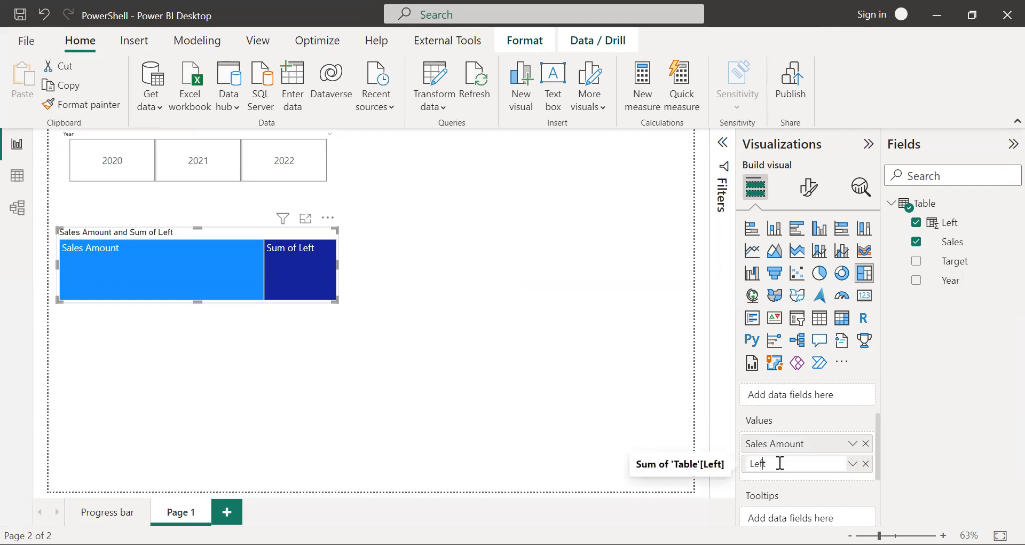
pyautogui.write('Amount')
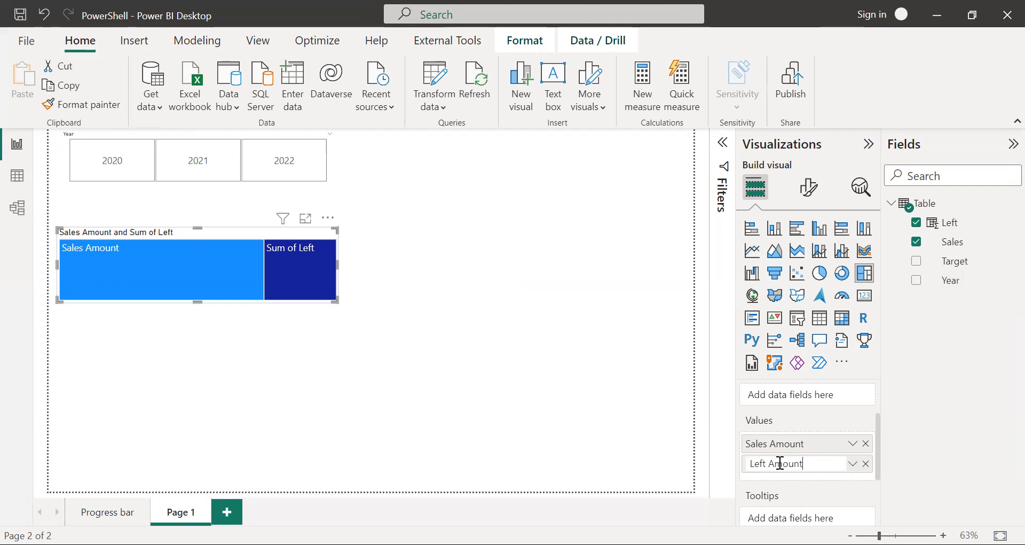
pyautogui.press('Return')
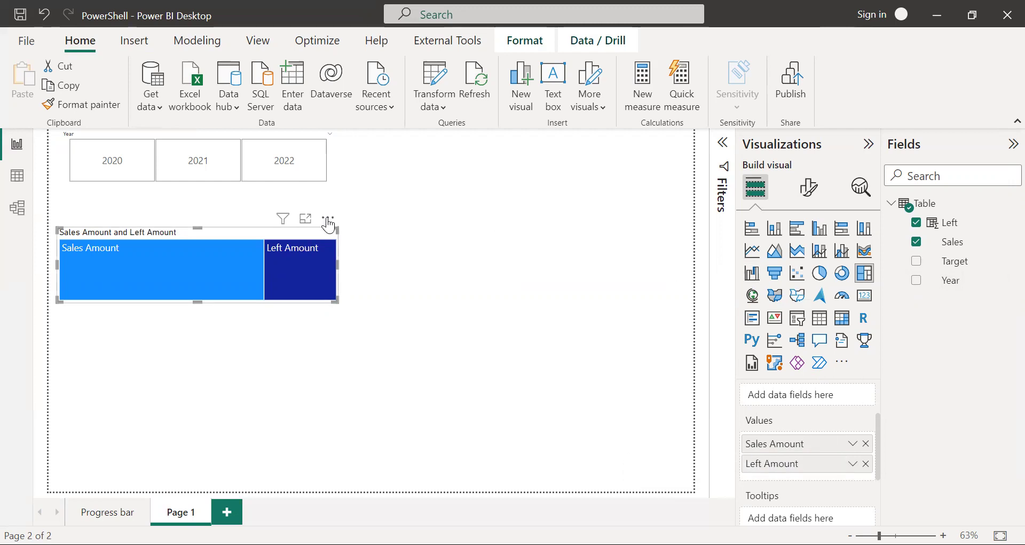
# Move the treemap right, turn off its title, show data labels, and reshape it wider and shorter.
pyautogui.moveTo(326, 217); pyautogui.dragTo(447, 216)
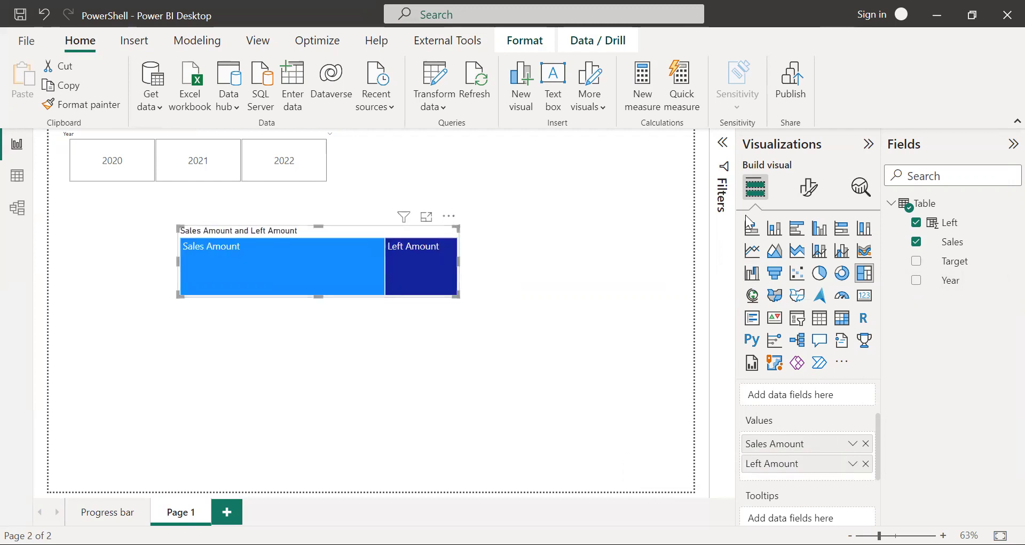
pyautogui.click(808, 188)
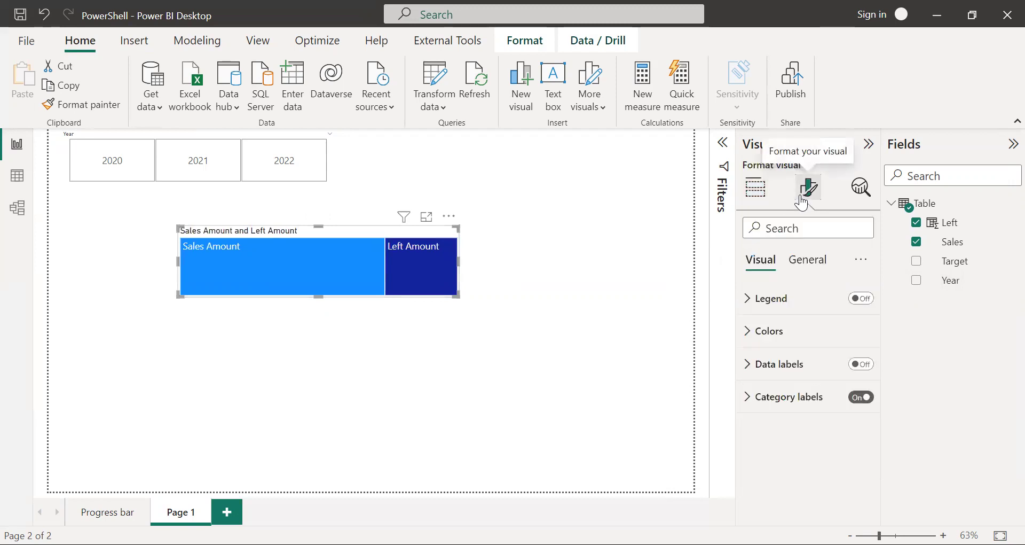
pyautogui.click(807, 258)
pyautogui.click(861, 331)
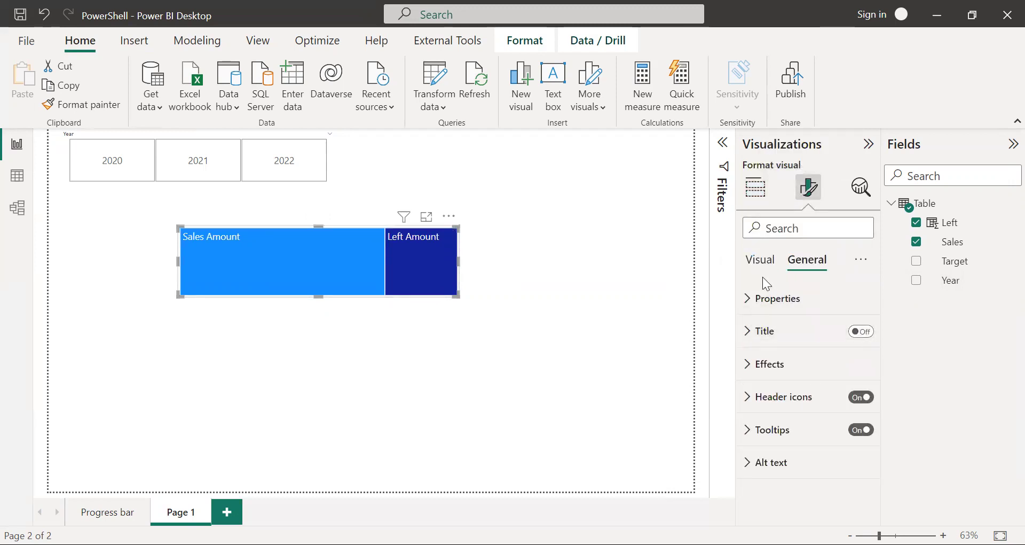
pyautogui.click(754, 260)
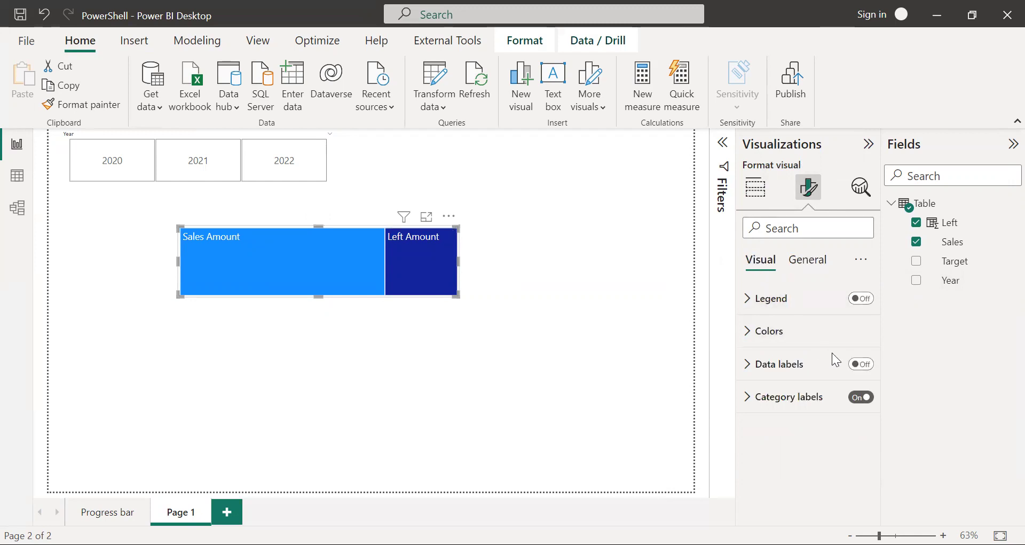
pyautogui.click(856, 367)
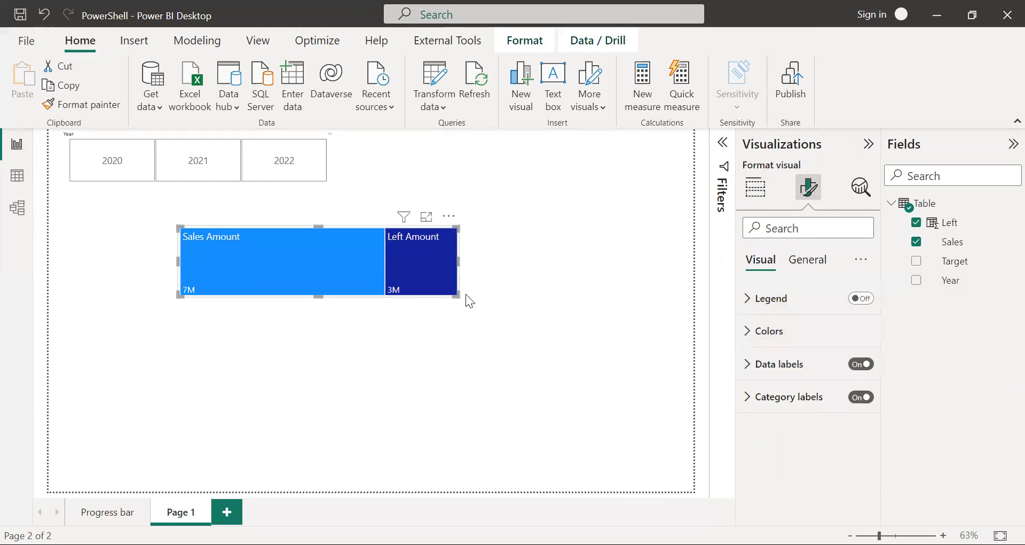
pyautogui.moveTo(458, 295); pyautogui.dragTo(501, 263)
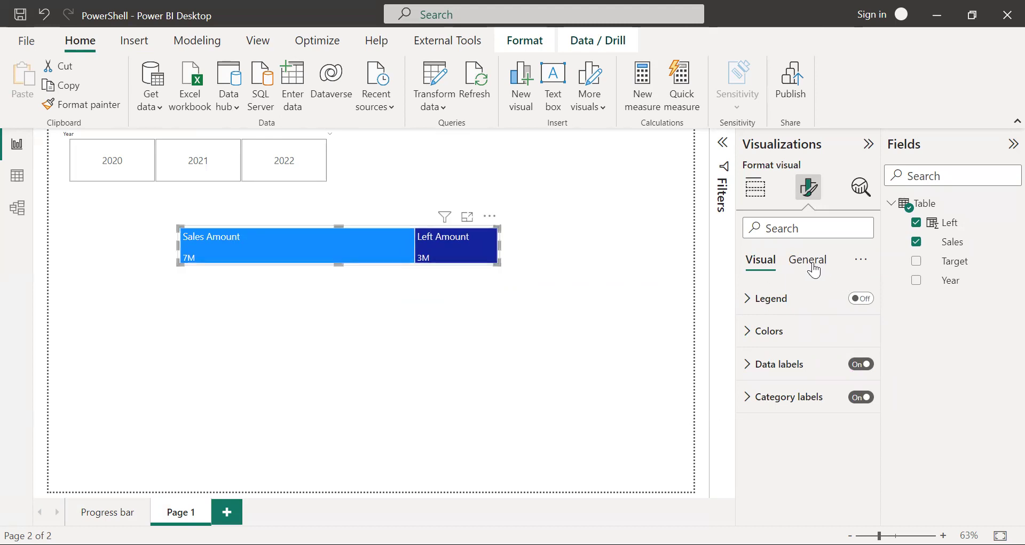
# Color Sales Amount Theme color 1 at 25% darker and Left Amount light gray.
pyautogui.click(767, 331)
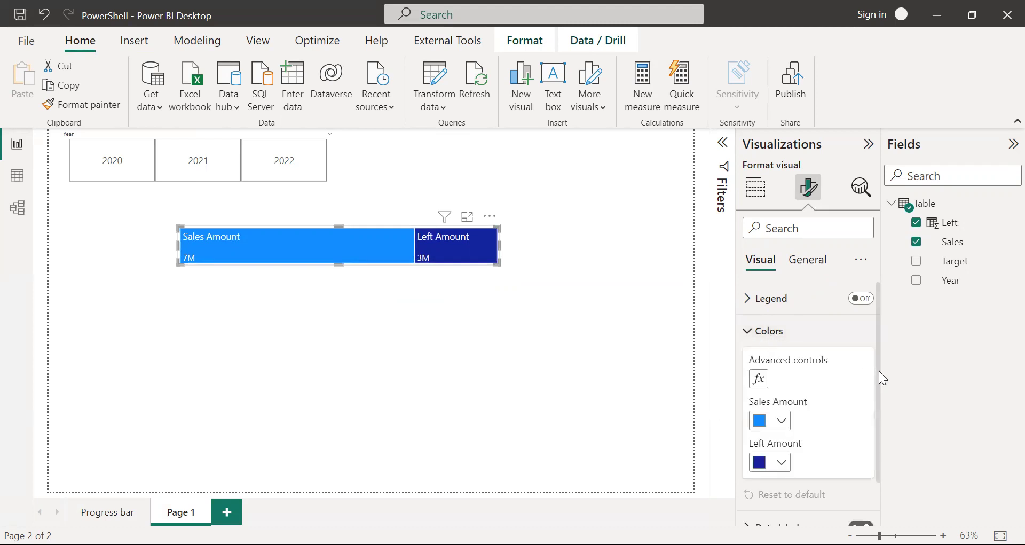
pyautogui.click(781, 422)
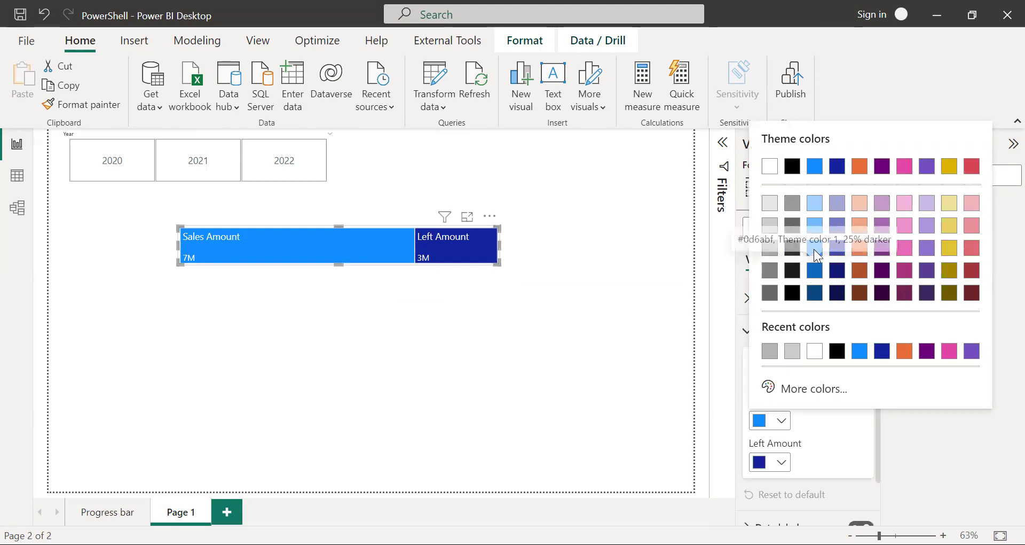
pyautogui.click(815, 270)
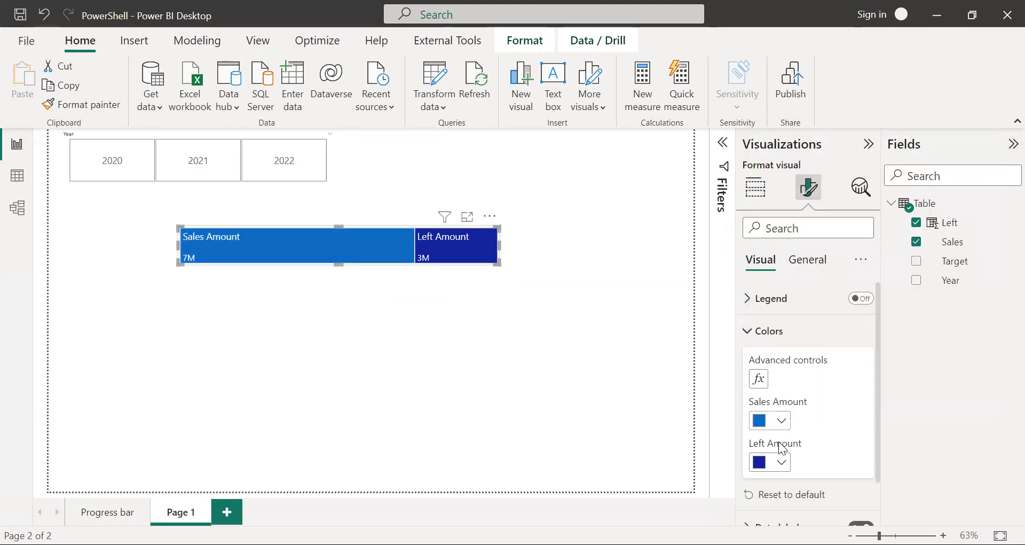
pyautogui.click(781, 462)
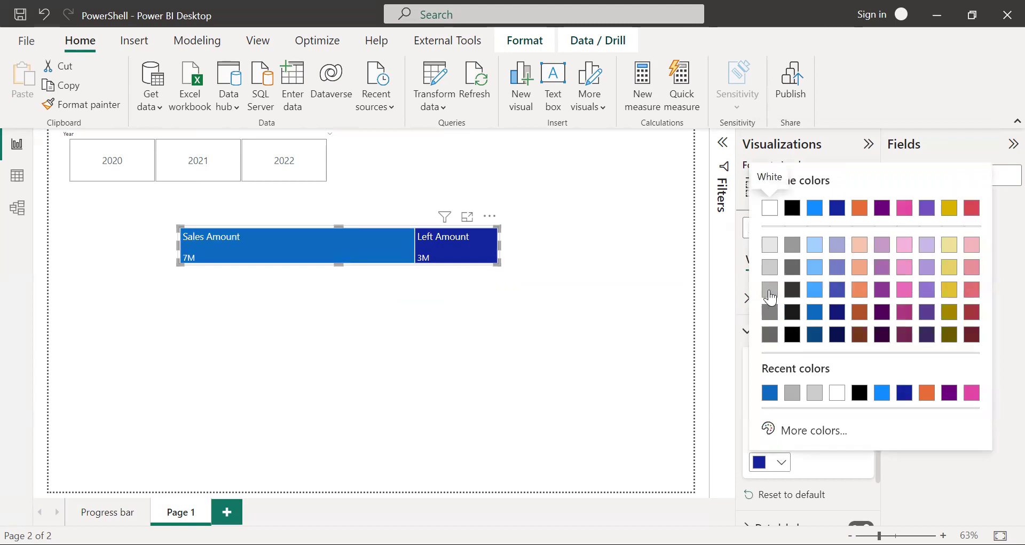
pyautogui.click(770, 291)
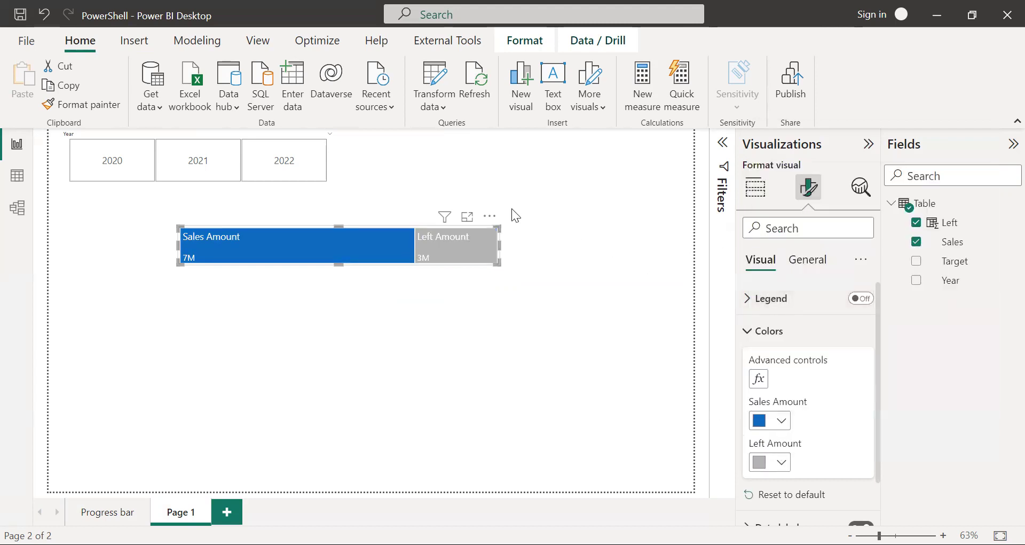
# Pick the 2020 tile in the Year slicer, then select the treemap again.
pyautogui.click(589, 222)
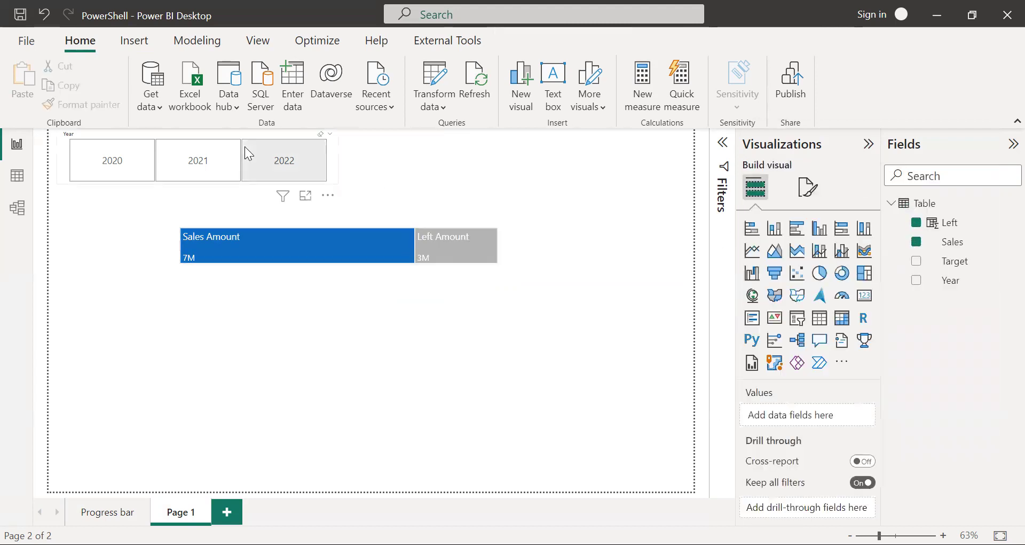
pyautogui.click(131, 156)
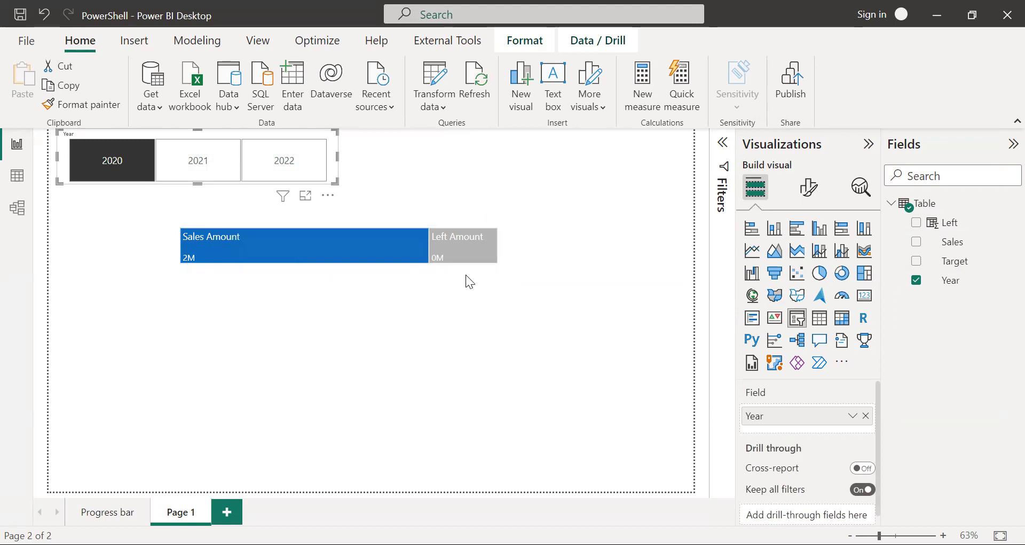
pyautogui.click(496, 259)
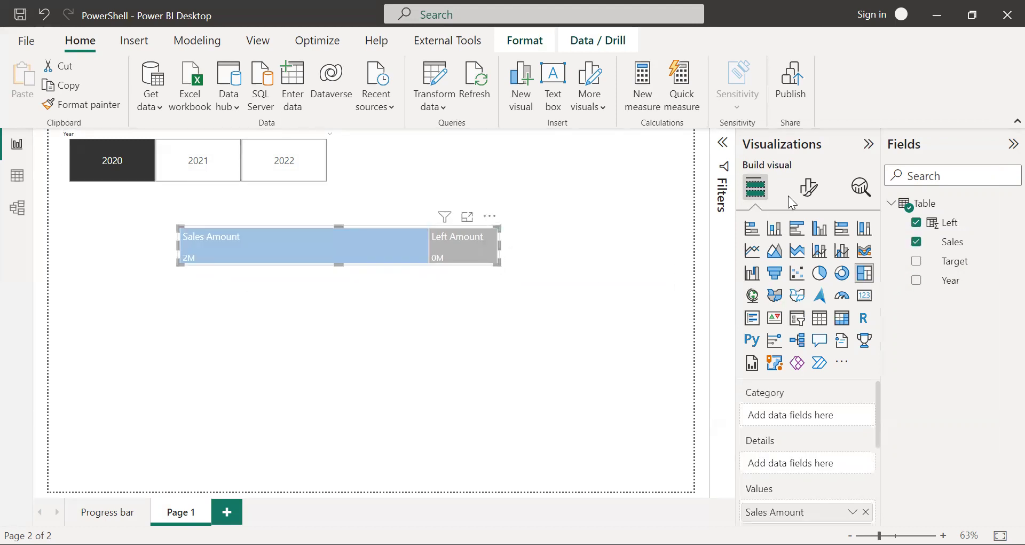
# Set the treemap's data label display units to Thousands.
pyautogui.click(809, 188)
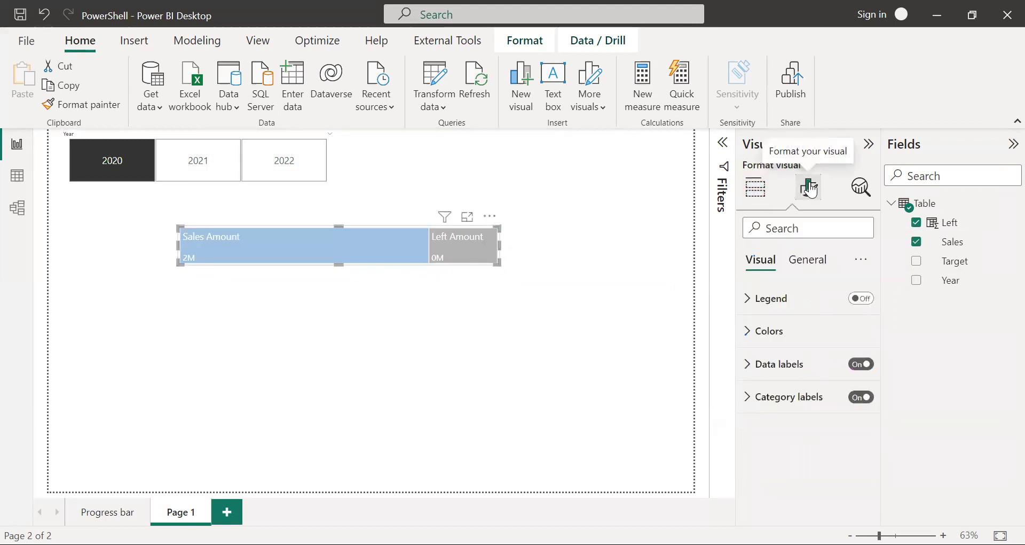
pyautogui.click(779, 368)
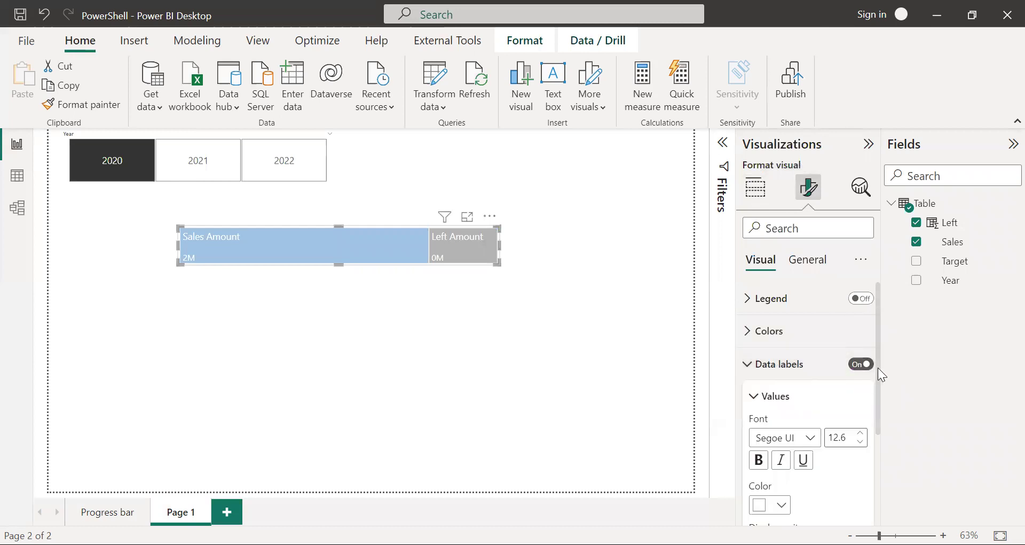
pyautogui.moveTo(878, 382); pyautogui.dragTo(879, 437)
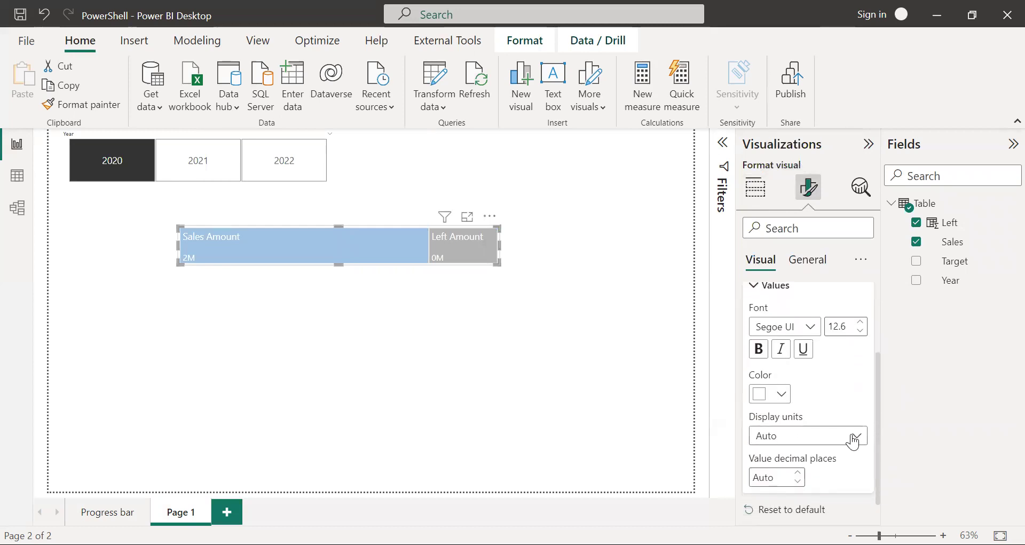
pyautogui.click(853, 438)
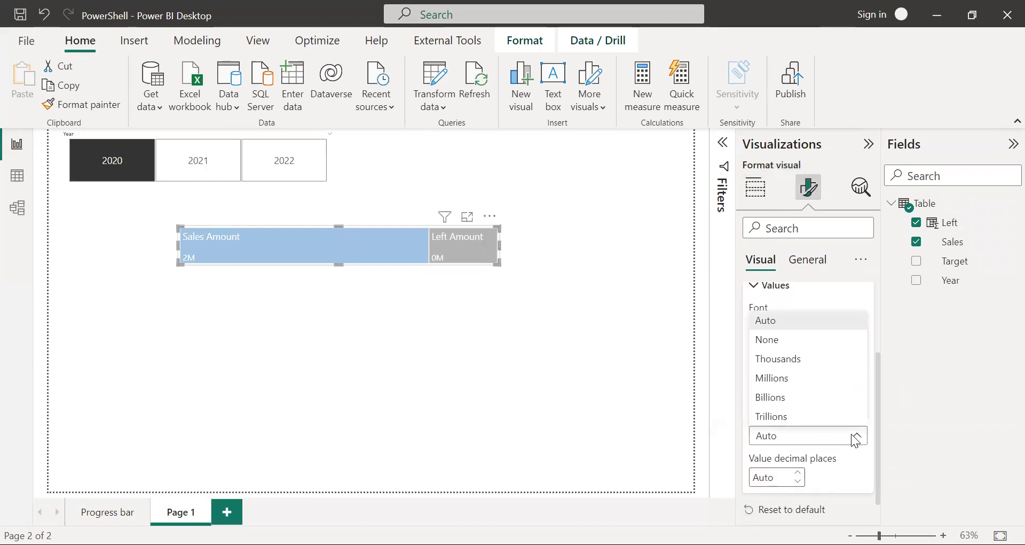
pyautogui.click(791, 368)
pyautogui.click(507, 304)
# Try the 2021 and 2022 year tiles, then widen the progress bar.
pyautogui.click(480, 257)
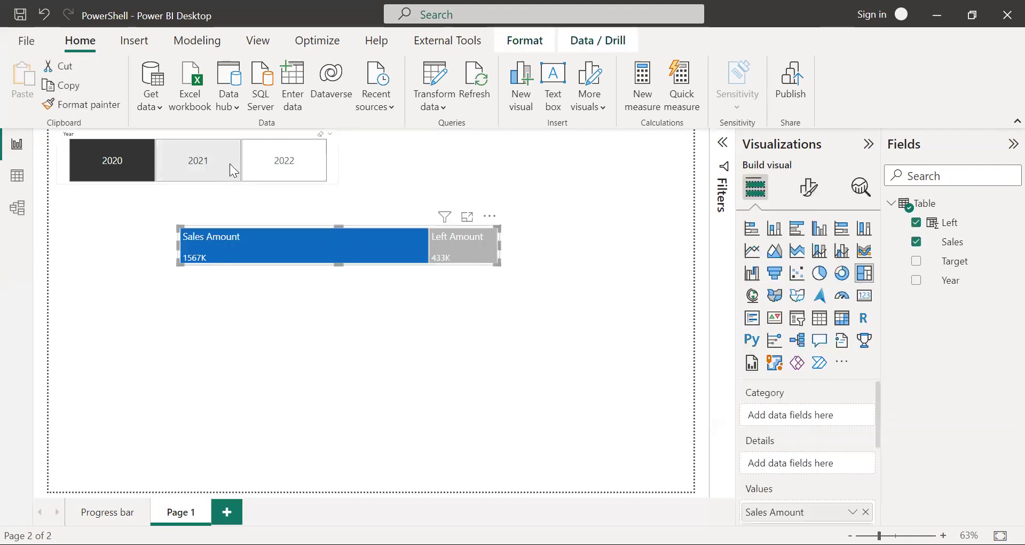
pyautogui.click(204, 152)
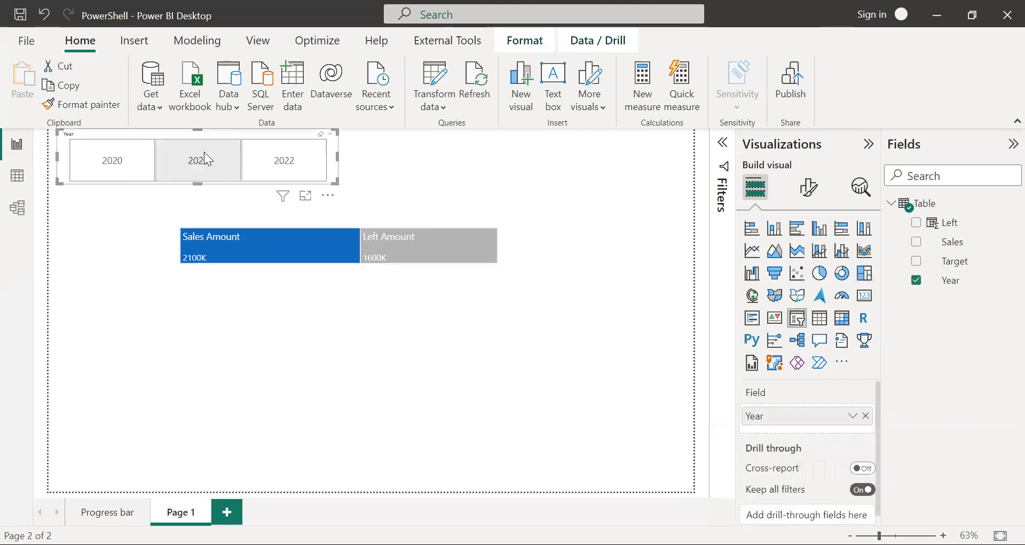
pyautogui.click(287, 170)
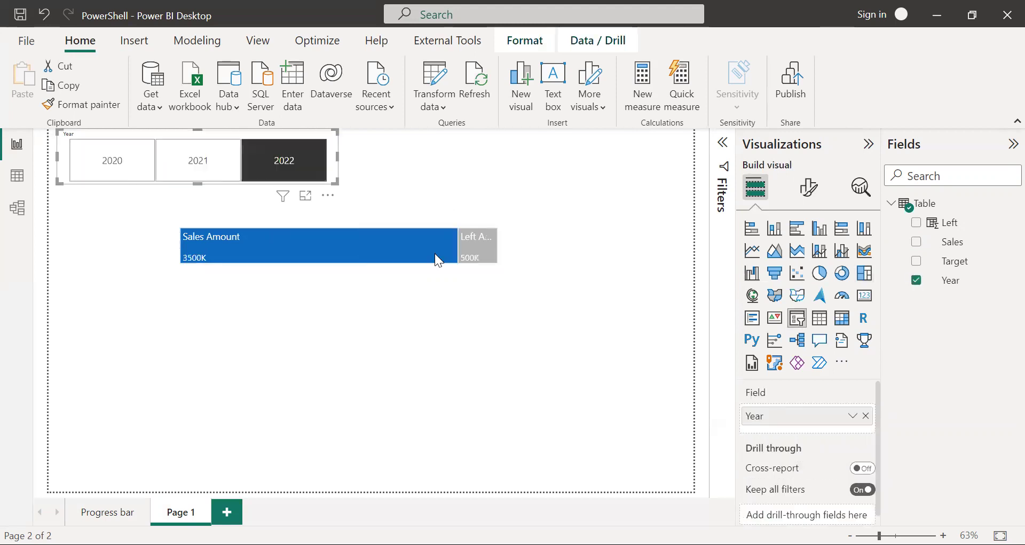
pyautogui.click(497, 266)
pyautogui.moveTo(502, 261); pyautogui.dragTo(532, 260)
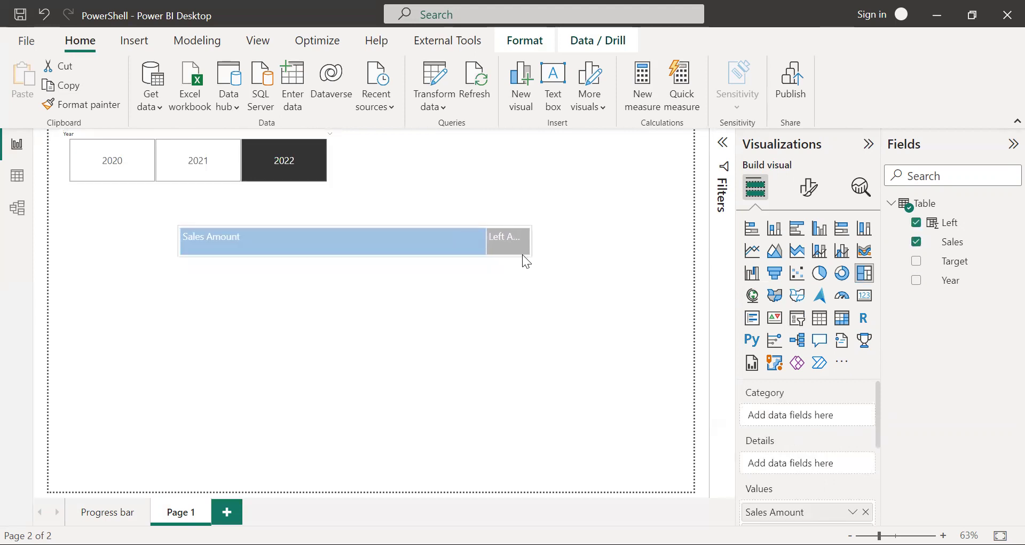
# Clear the year filter, make the bar taller, then filter to 2022 and format the Year slicer.
pyautogui.click(184, 172)
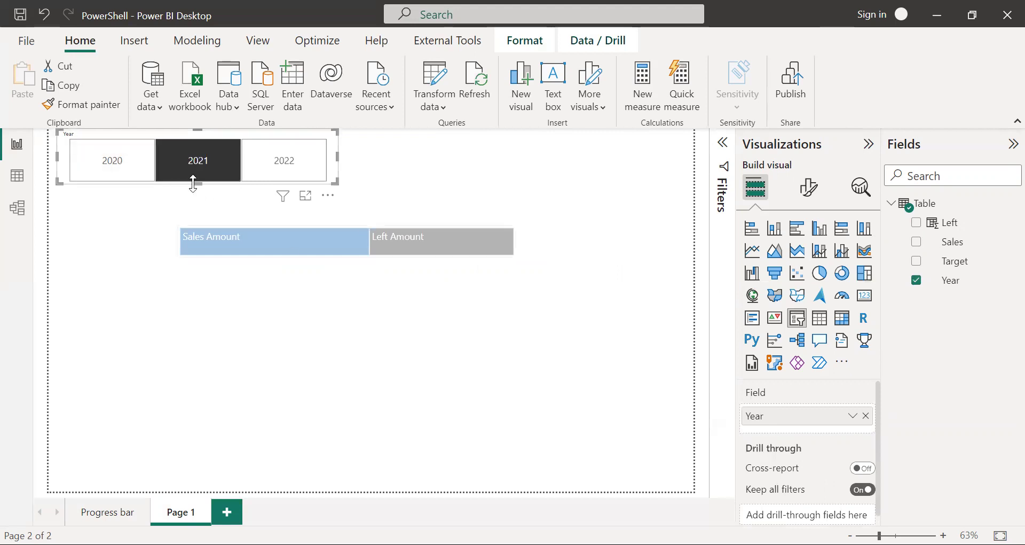
pyautogui.click(257, 248)
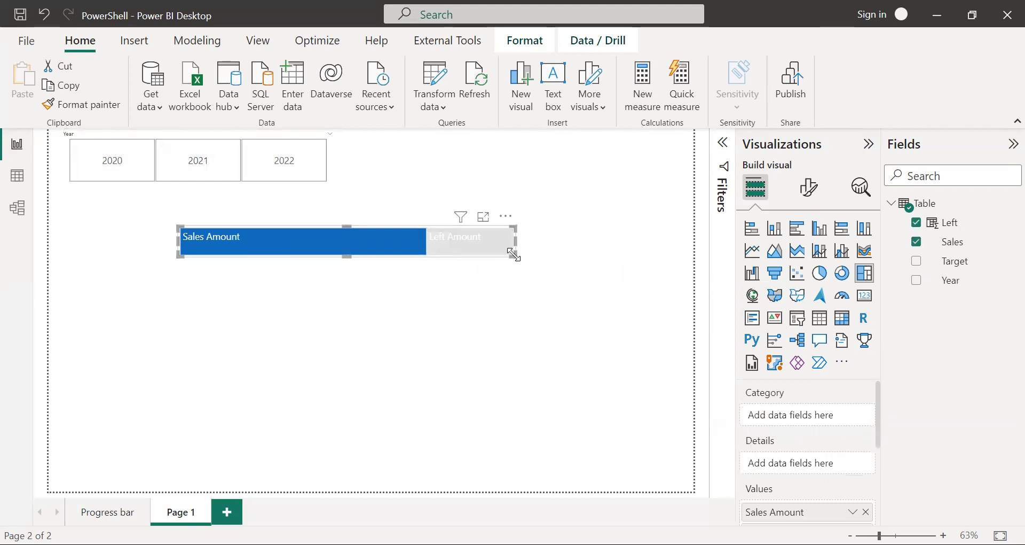
pyautogui.moveTo(512, 260); pyautogui.dragTo(514, 263)
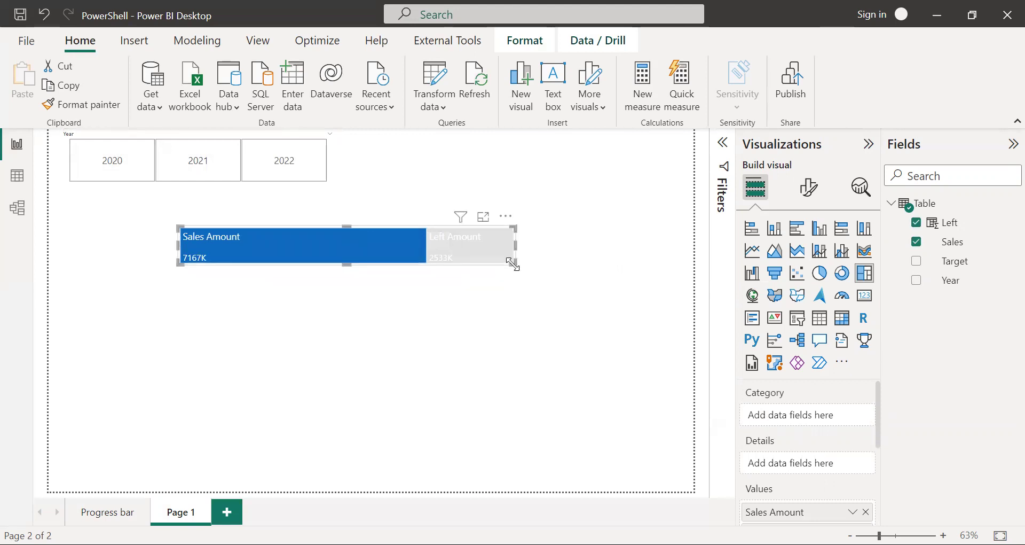
pyautogui.click(297, 175)
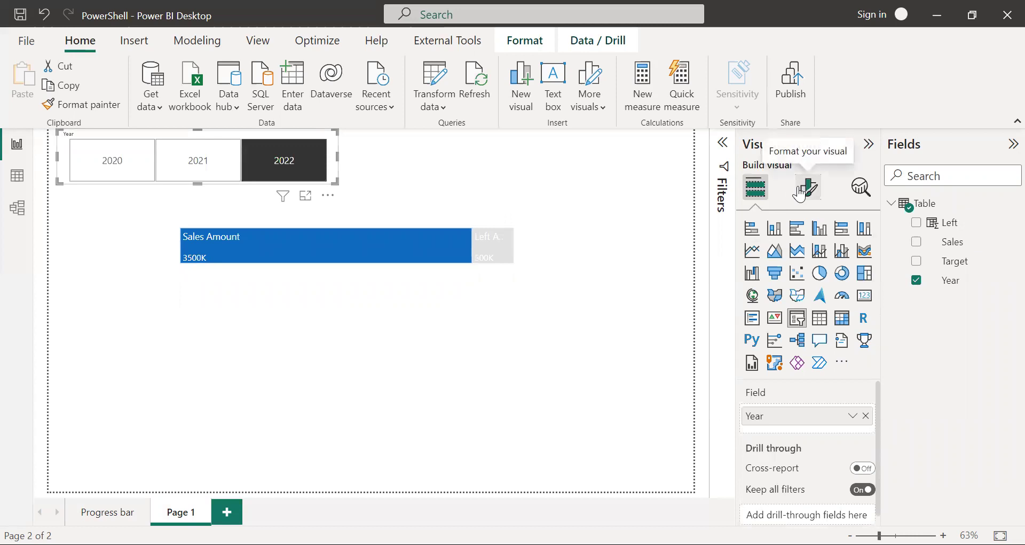
pyautogui.click(801, 192)
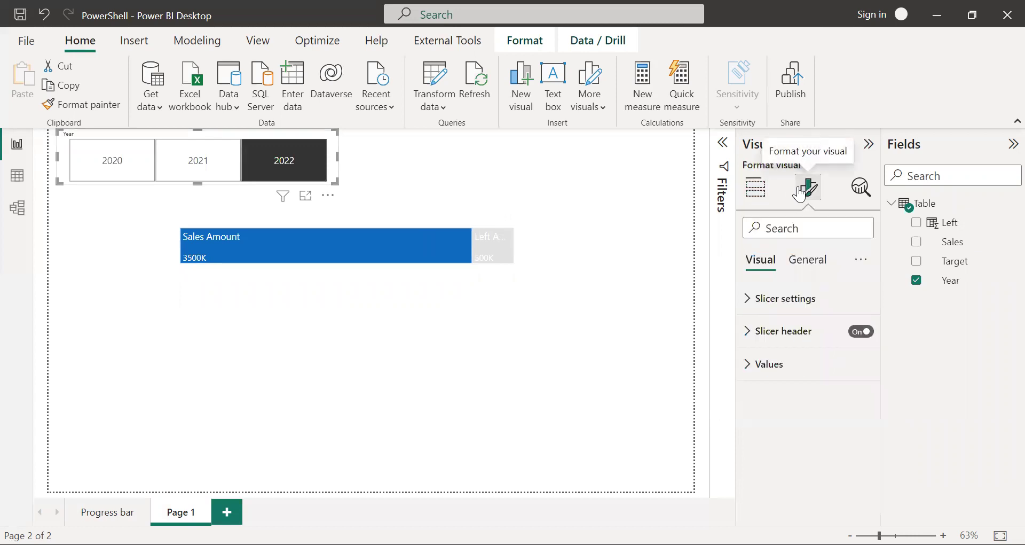